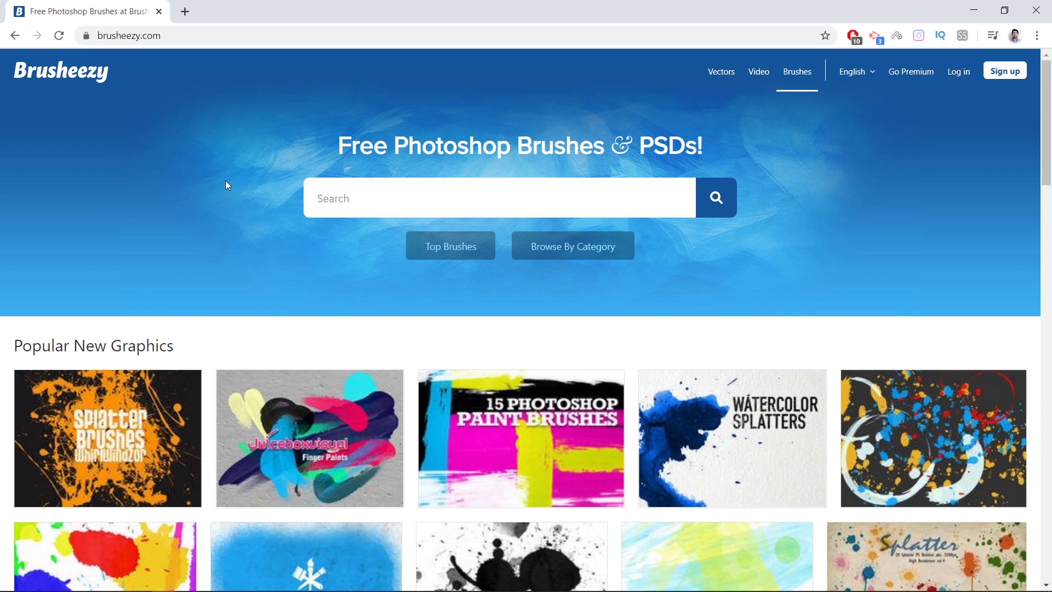
- Find and open the Drips and Splats Texture brush page on Brusheezy
click(386, 190)
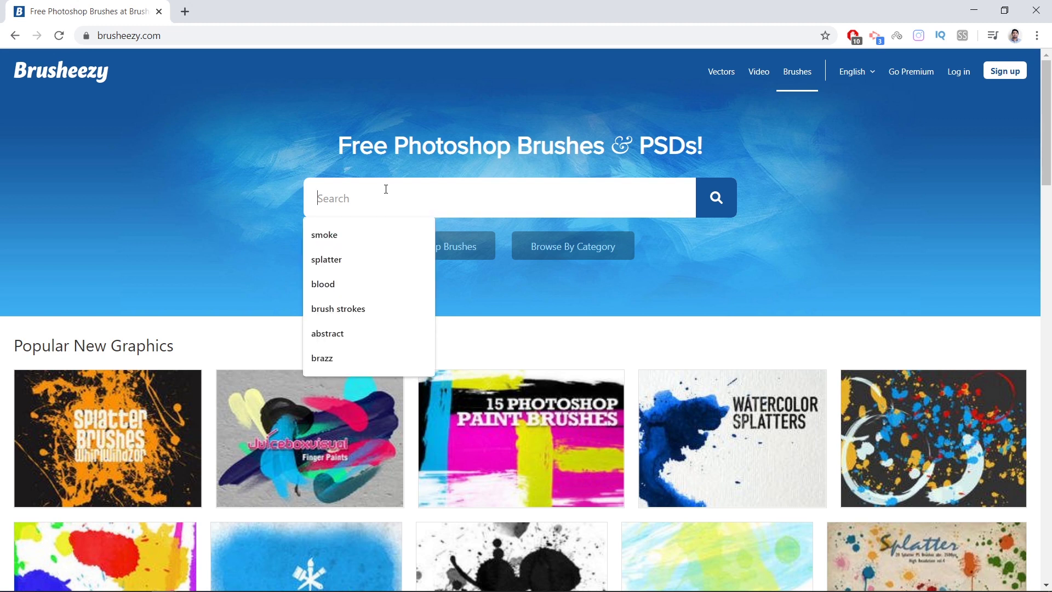
click(225, 244)
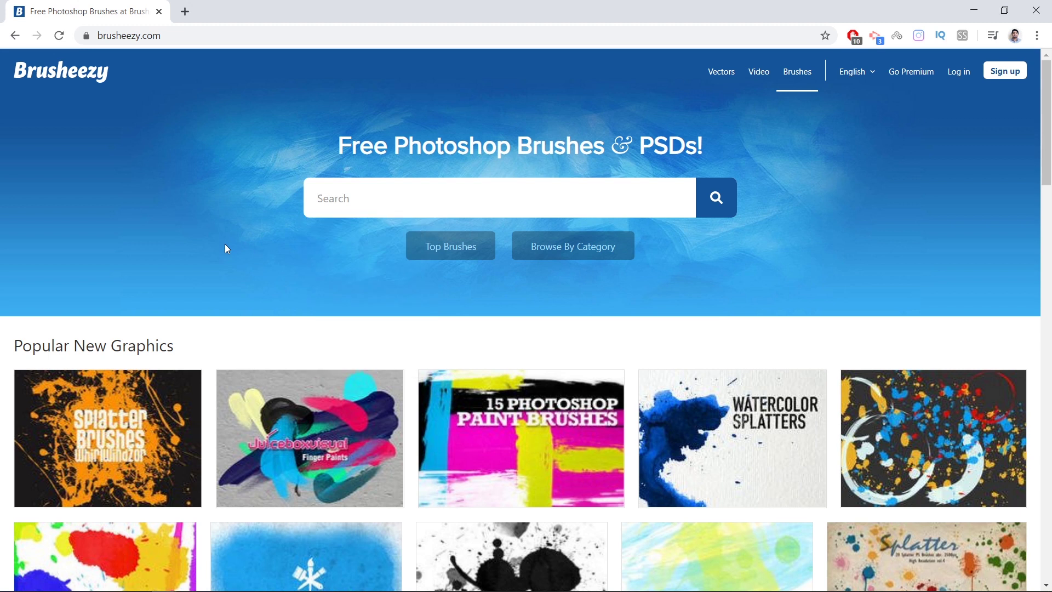
scroll(225, 245, down, 3)
scroll(463, 308, down, 1)
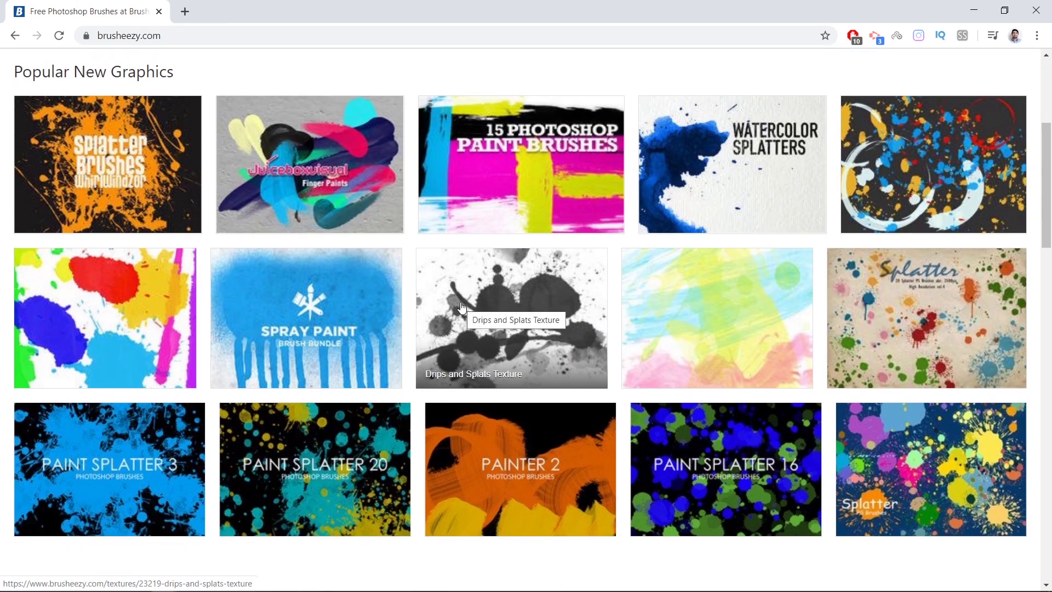
click(462, 308)
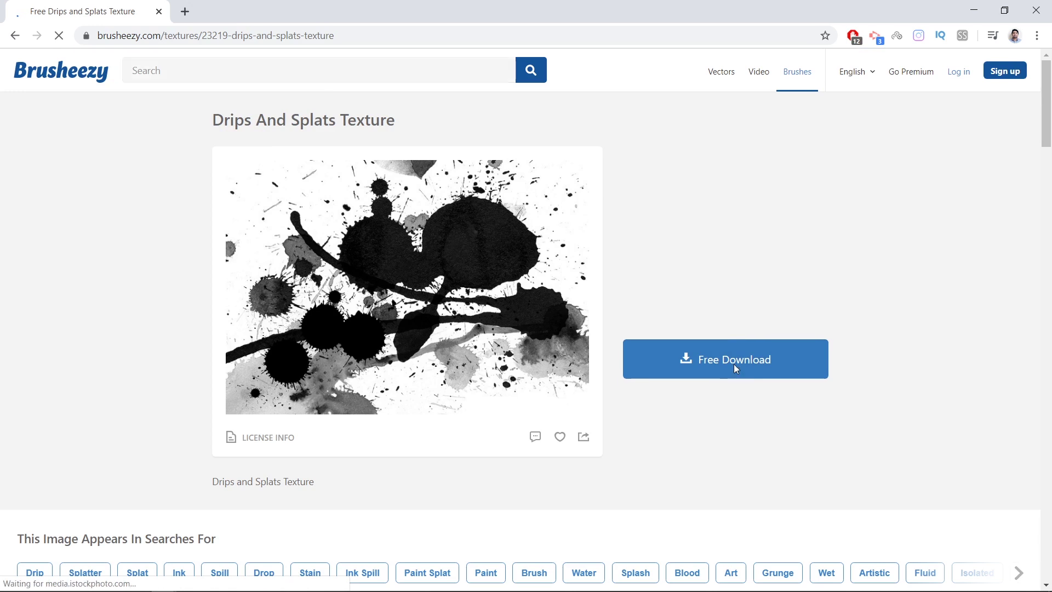
- Download drips_and_splats.zip and show it in its Downloads folder
click(735, 367)
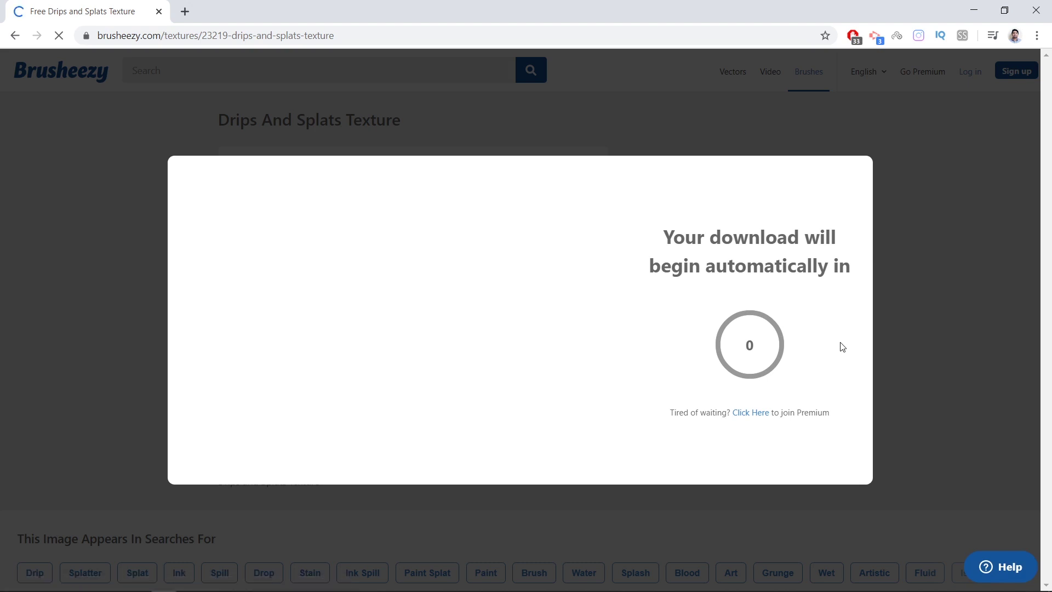
click(141, 574)
click(189, 528)
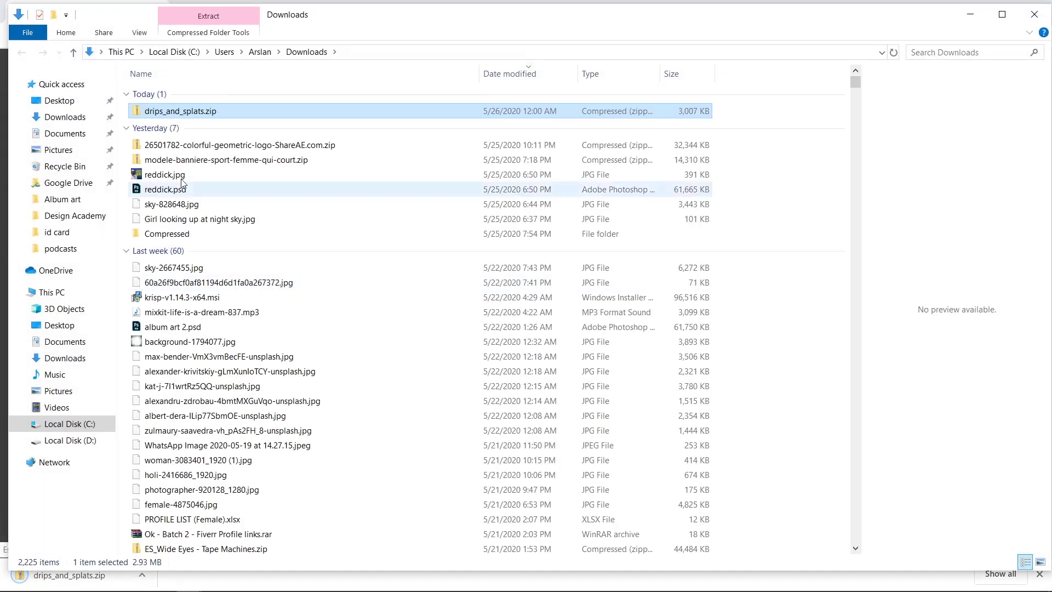
- Extract drips_and_splats.zip to drips_and_splats\ and open its nested folders
right_click(166, 113)
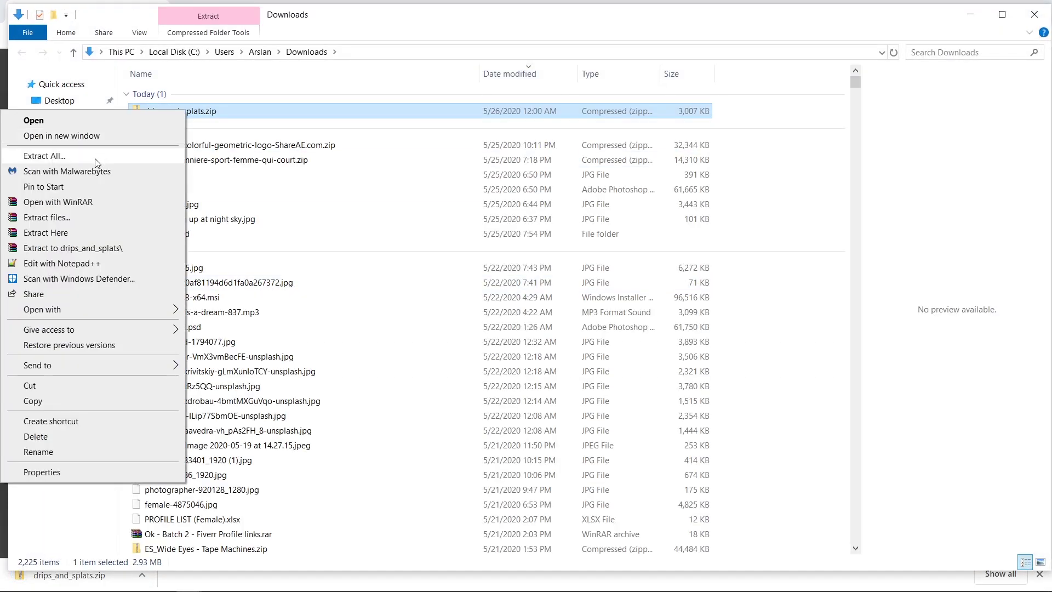
click(99, 249)
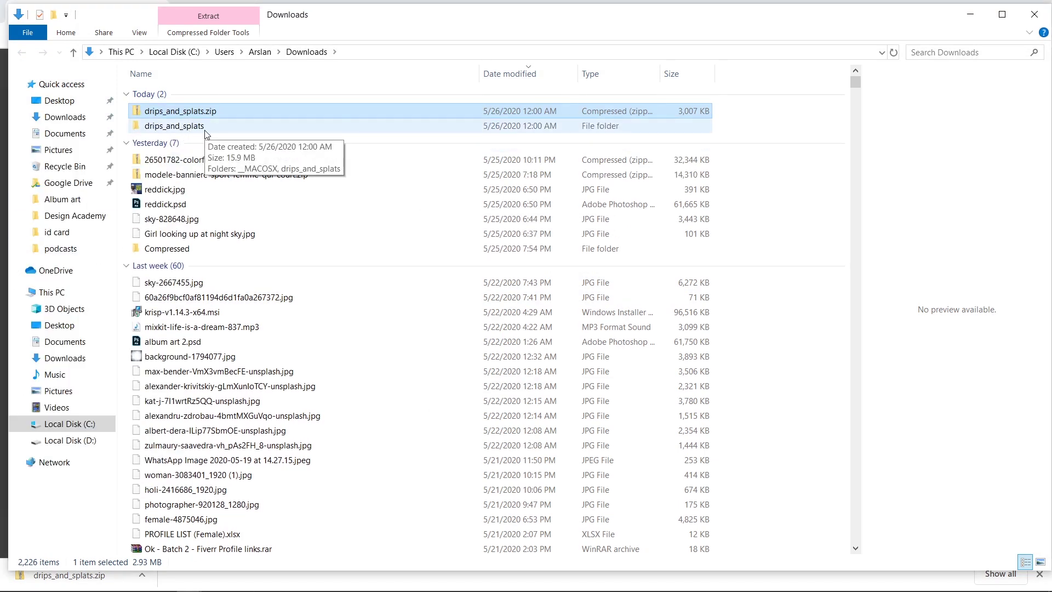
double_click(206, 126)
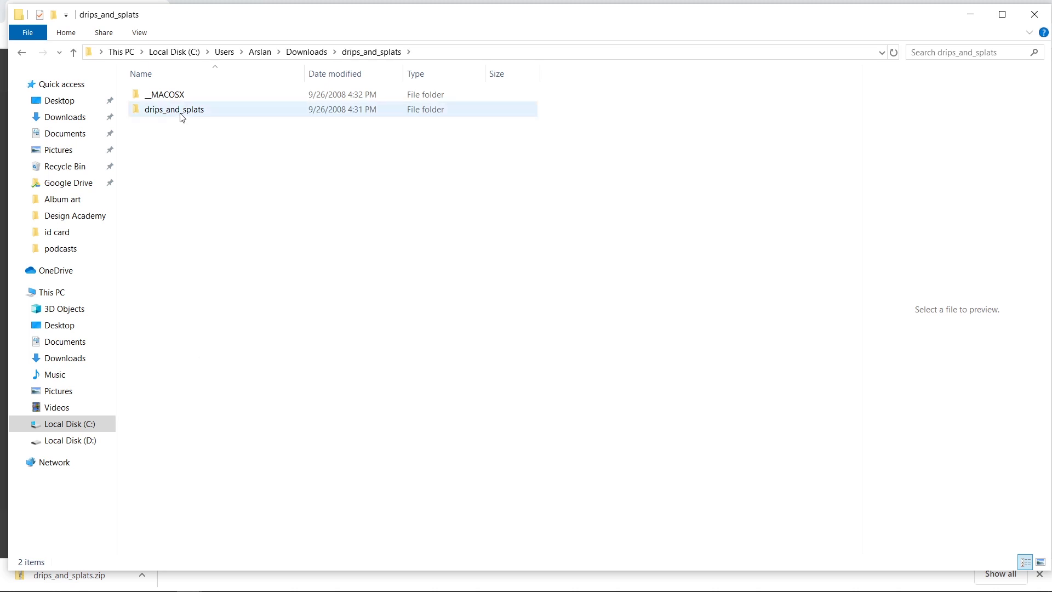
double_click(178, 109)
- Copy the Drips and Splats.abr brush file and return to Photoshop
click(166, 129)
drag(253, 163, 450, 131)
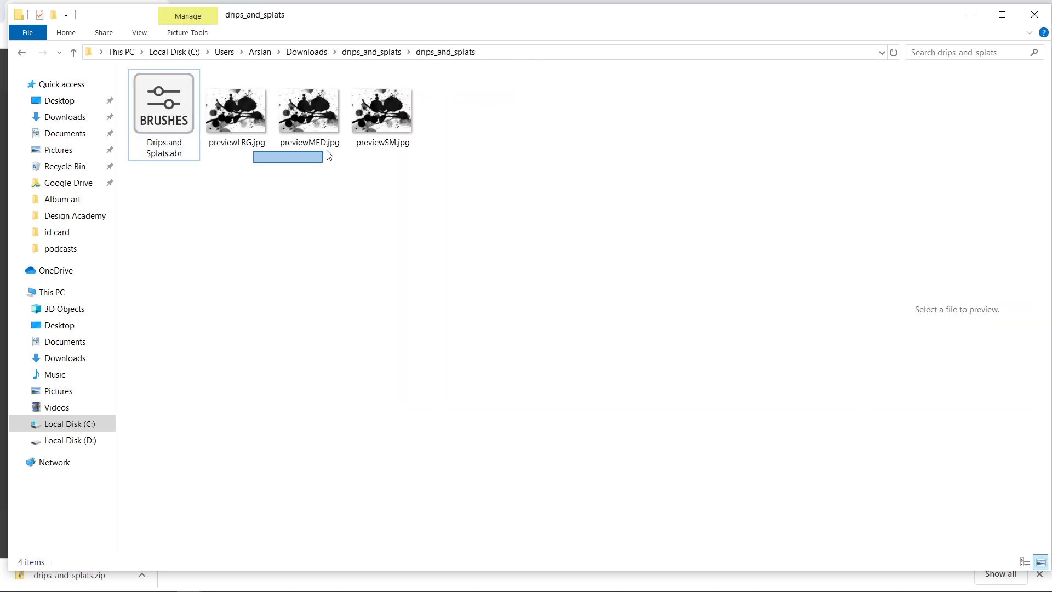
click(197, 152)
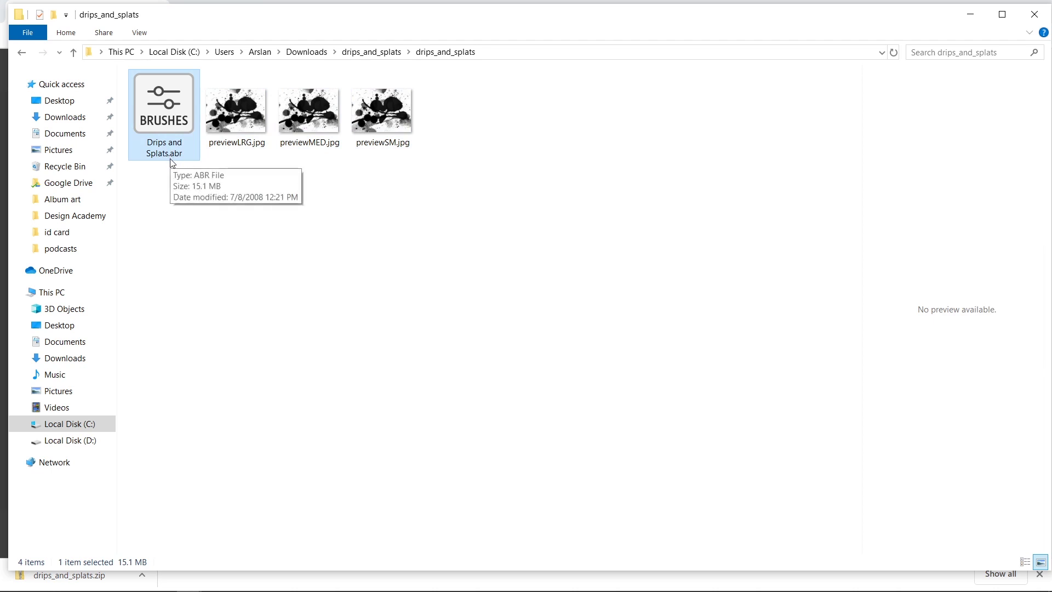
right_click(159, 122)
click(70, 356)
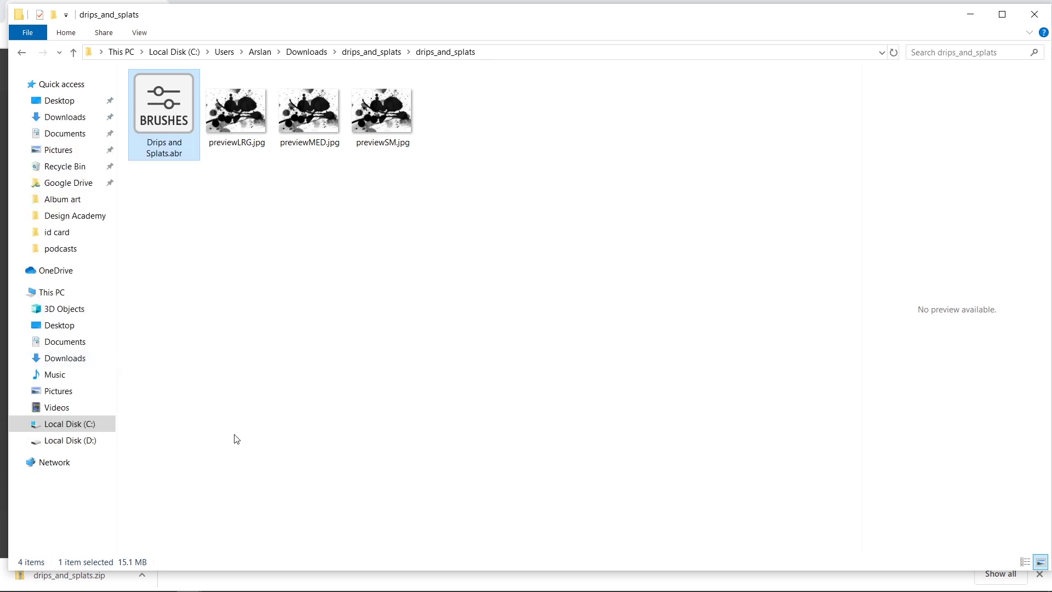
key(alt+Tab)
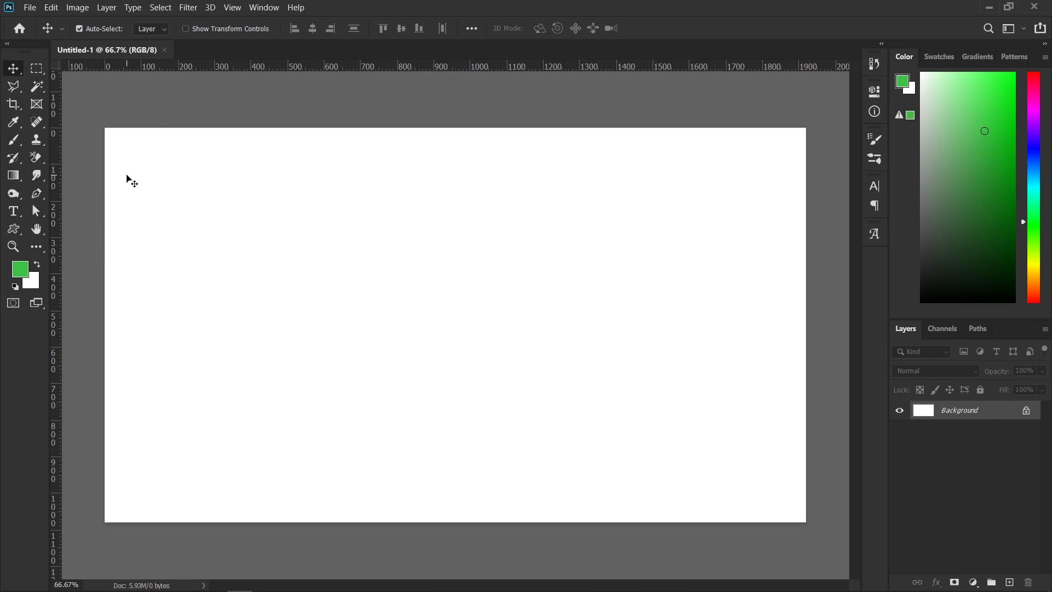
- With the Brush tool, start Import Brushes from the brush preset picker's gear menu
click(17, 141)
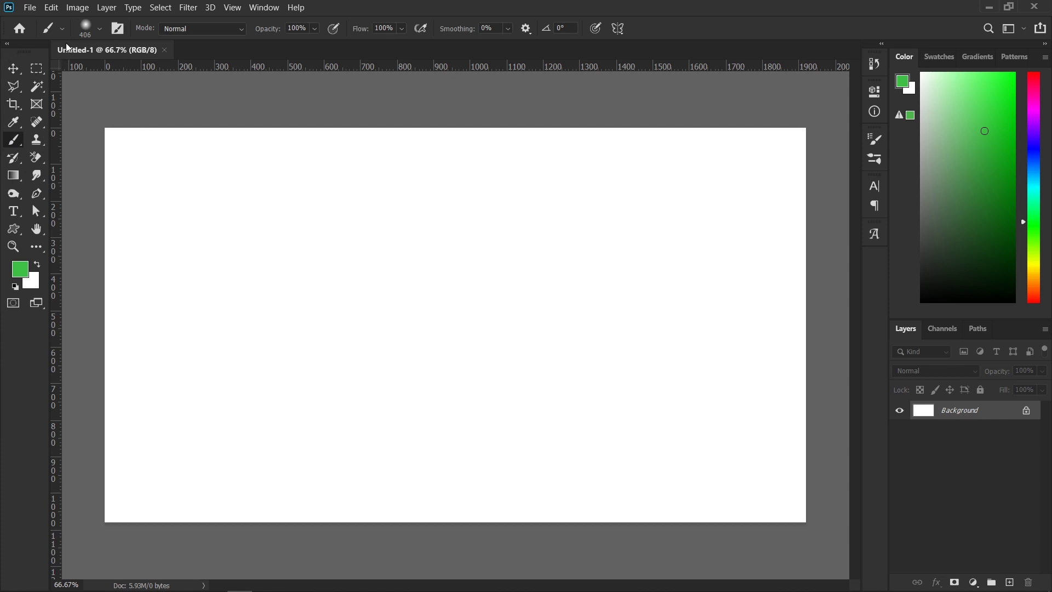
click(100, 28)
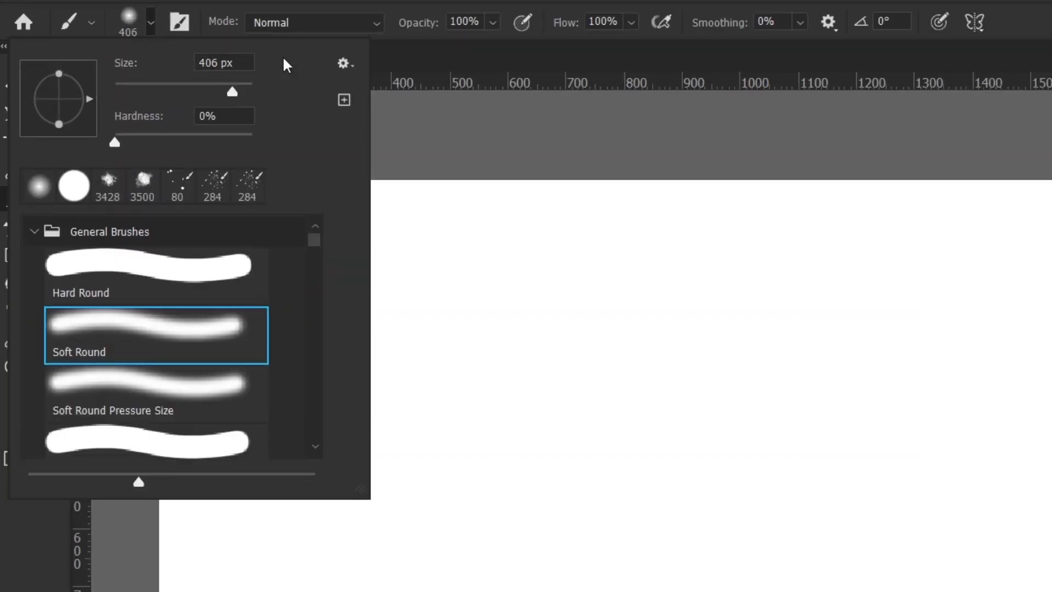
click(345, 64)
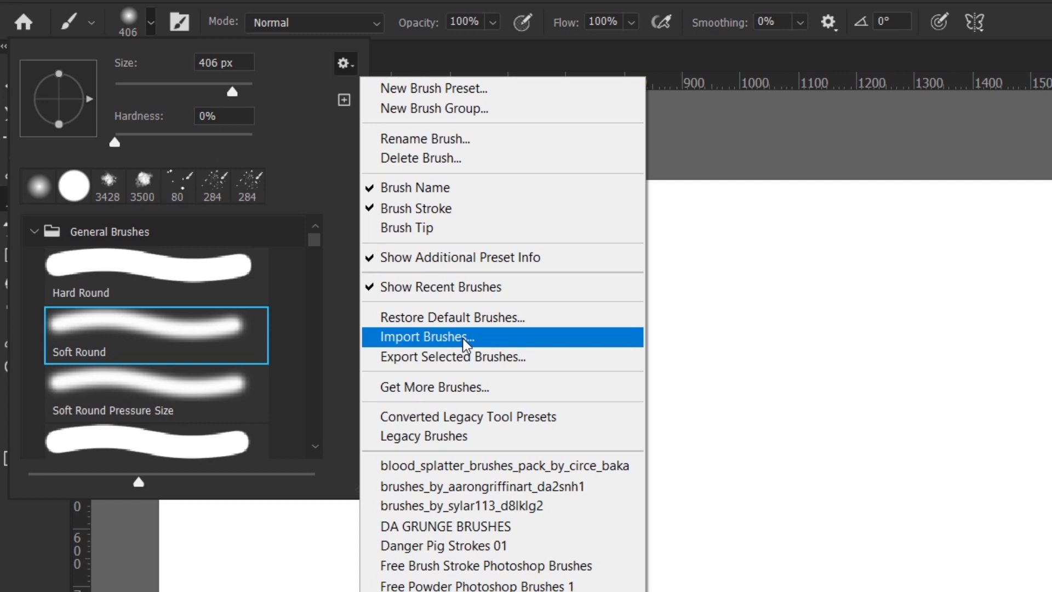
click(465, 345)
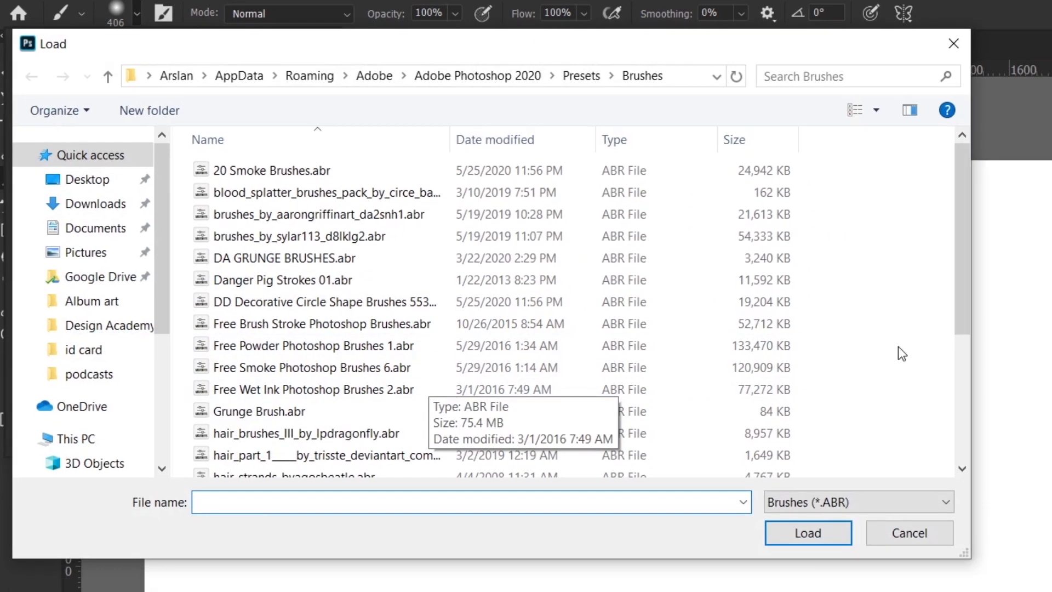
- Paste Drips and Splats.abr into the Brushes presets folder and load it
right_click(707, 326)
click(756, 440)
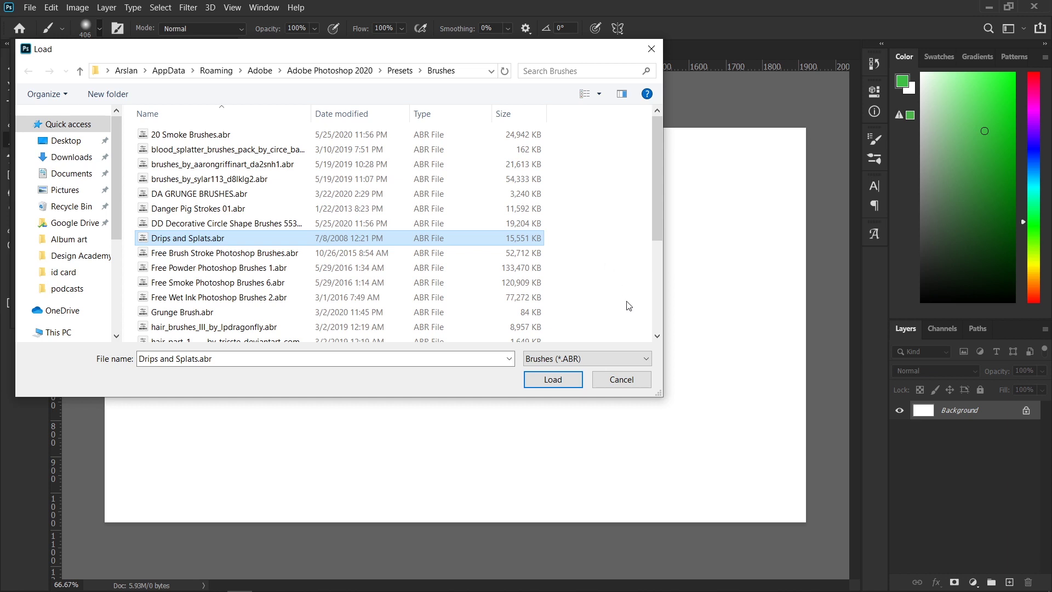
scroll(250, 262, down, 4)
scroll(251, 262, up, 4)
scroll(203, 255, down, 4)
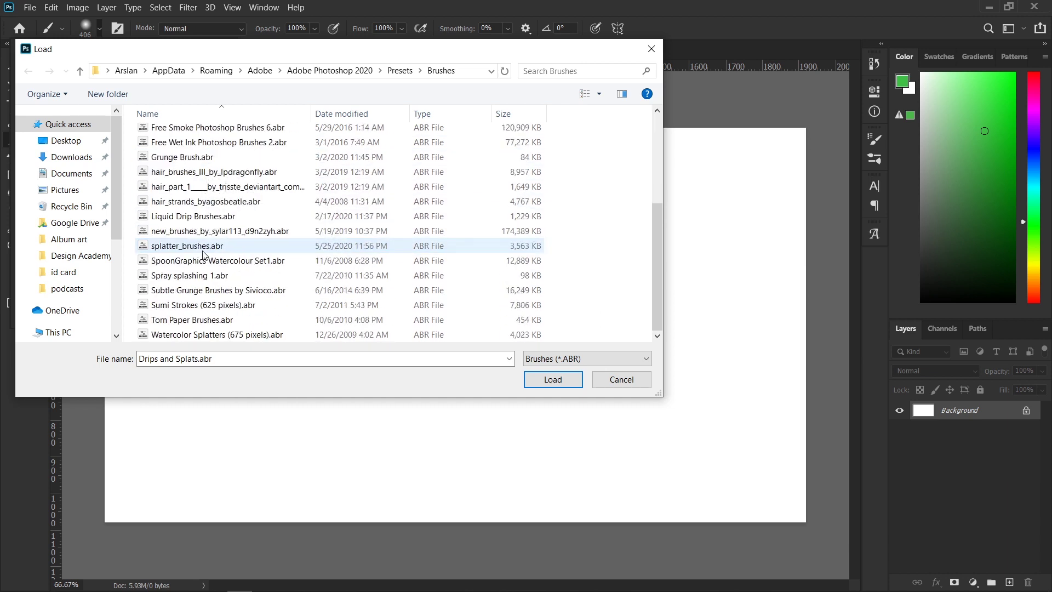
scroll(203, 255, up, 4)
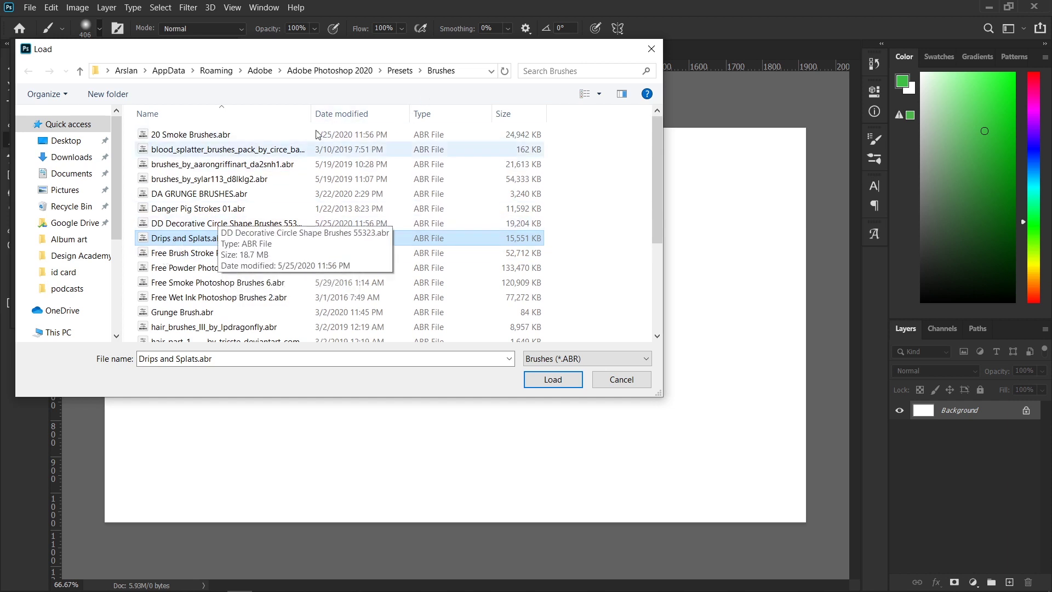
click(557, 383)
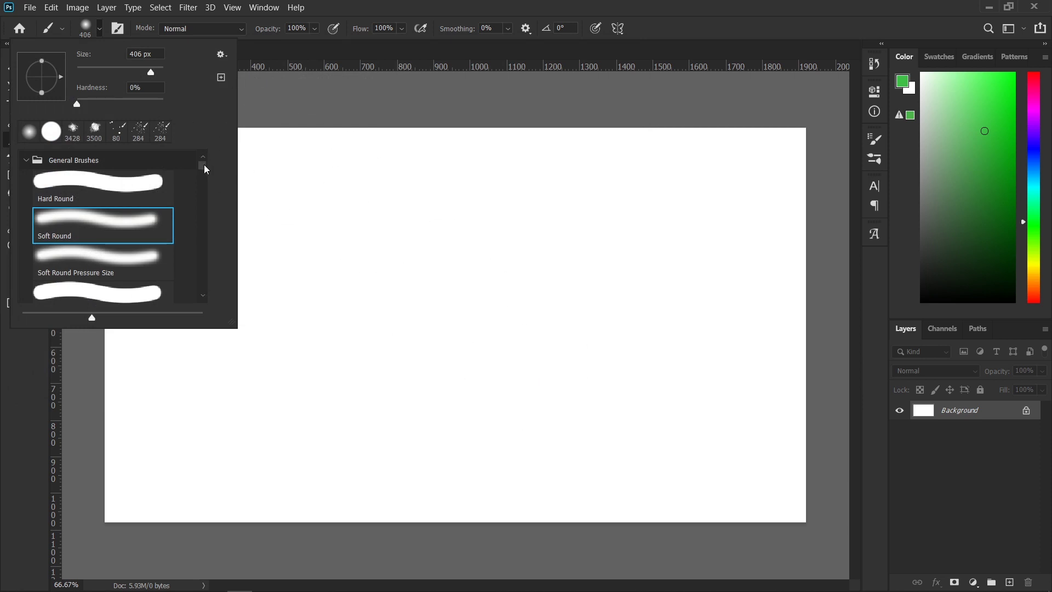
- Expand the Drips and Splats brush group, try DRIP1–DRIP3, and select Splat 1
scroll(203, 167, down, 3)
scroll(203, 167, down, 3)
scroll(202, 219, down, 3)
scroll(209, 280, down, 3)
scroll(209, 280, down, 5)
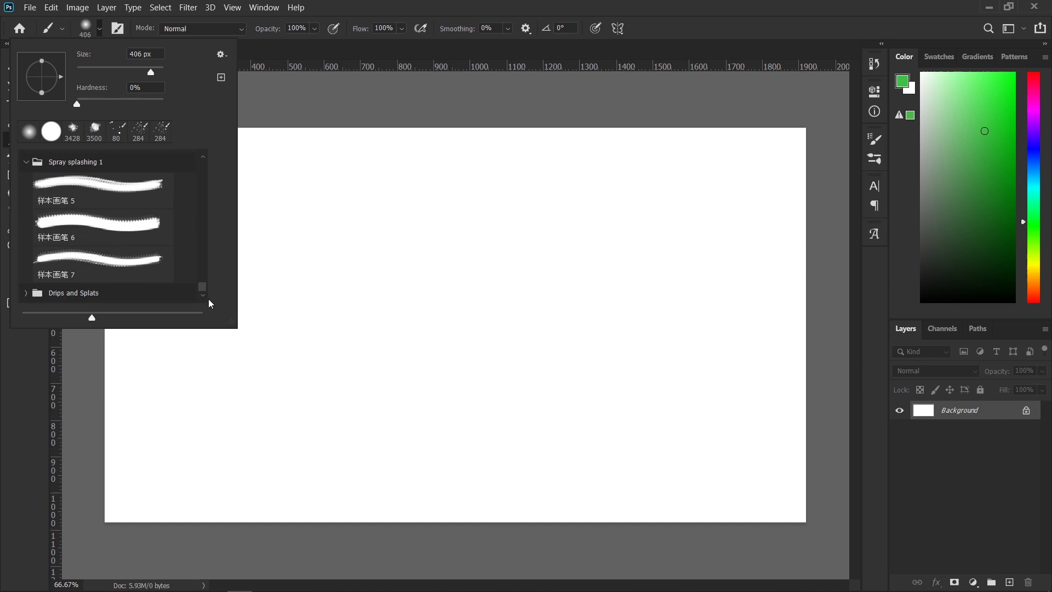
click(25, 297)
scroll(60, 268, down, 3)
click(64, 260)
scroll(98, 262, down, 1)
click(85, 252)
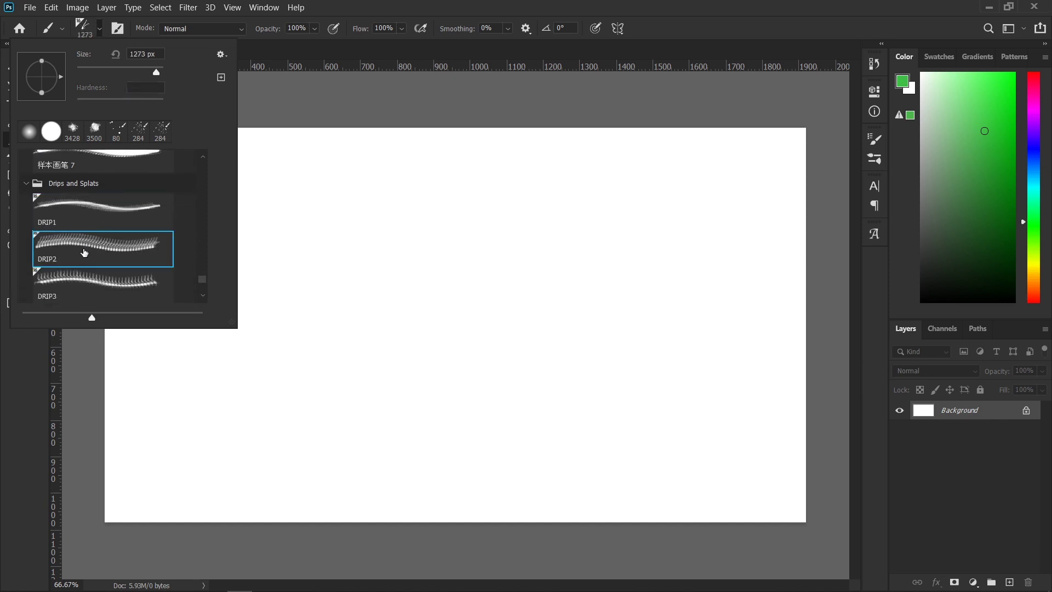
click(98, 279)
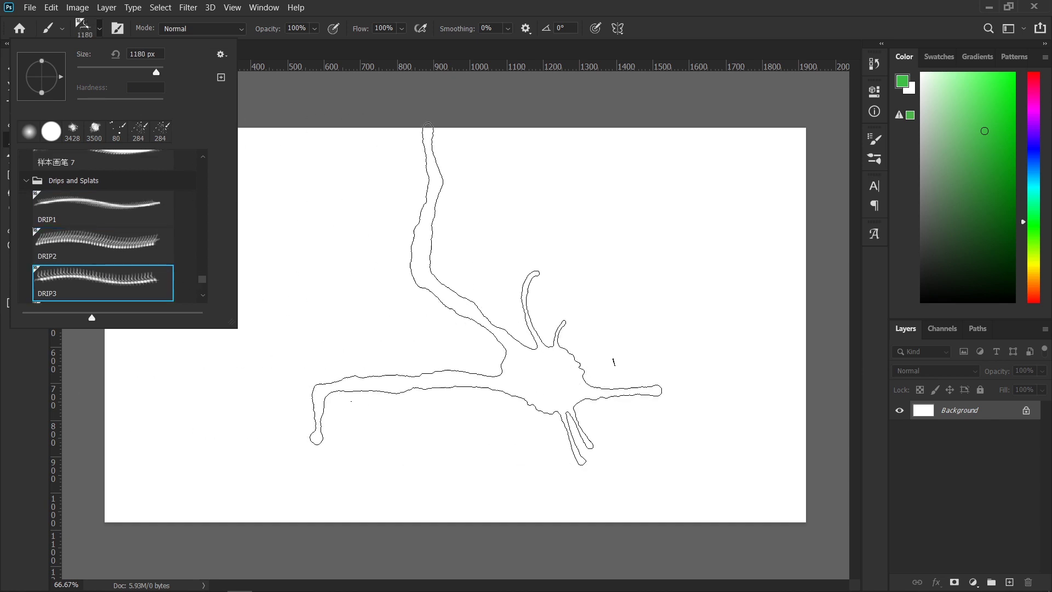
scroll(110, 223, down, 2)
click(110, 240)
- Stamp a green splat, set the foreground to black 000000, and stamp a black splatter beside it
click(483, 329)
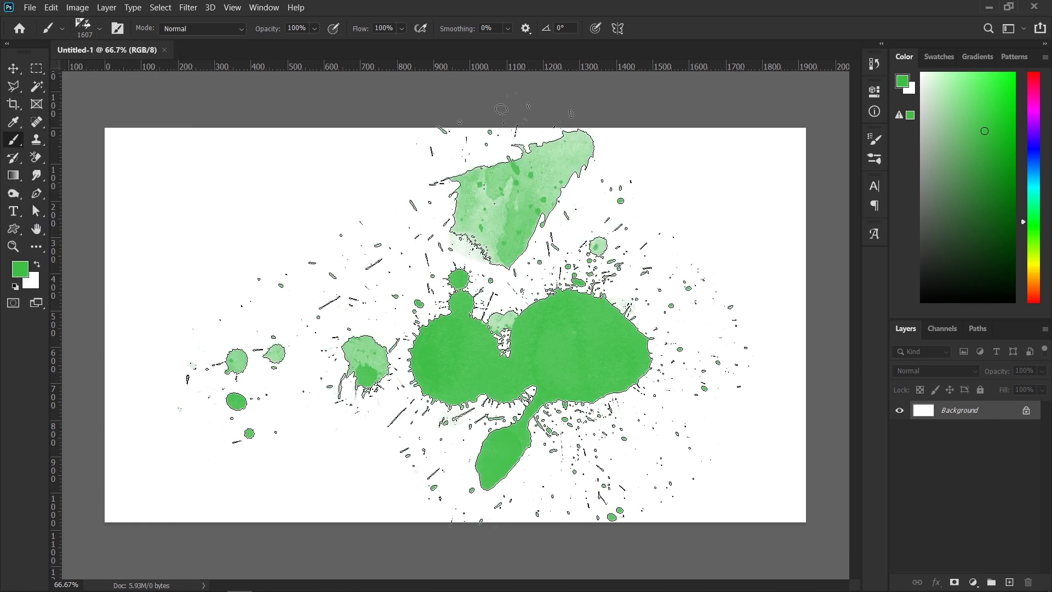
click(20, 268)
text(1c0000)
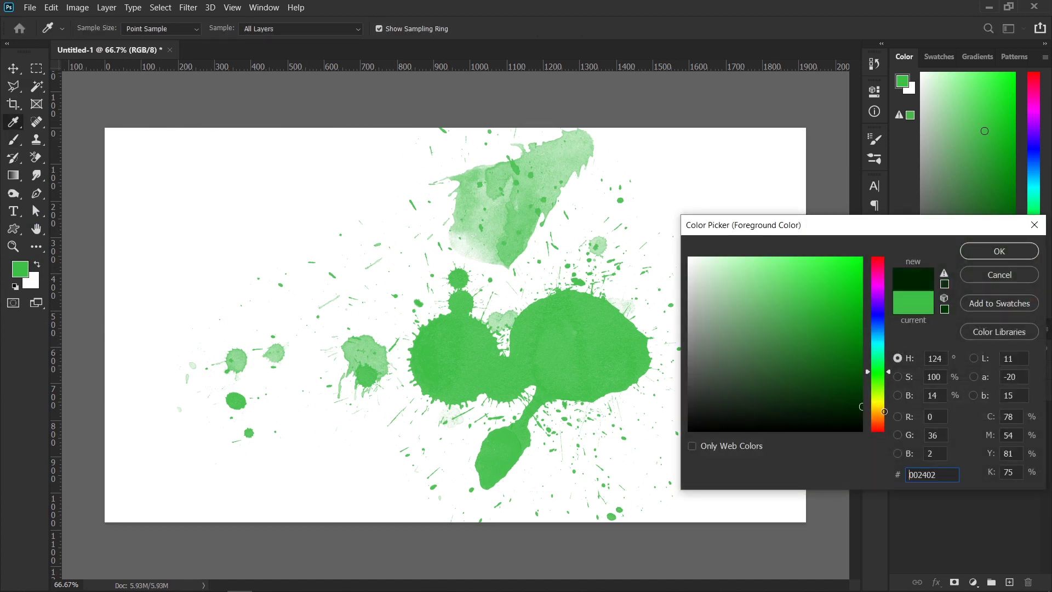
text(000000)
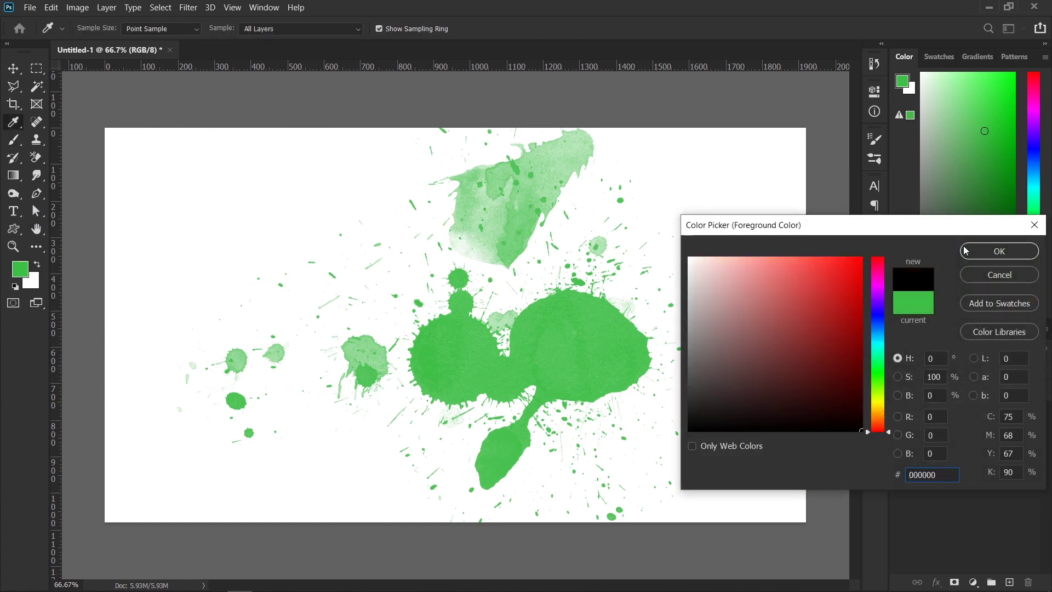
click(987, 252)
click(313, 324)
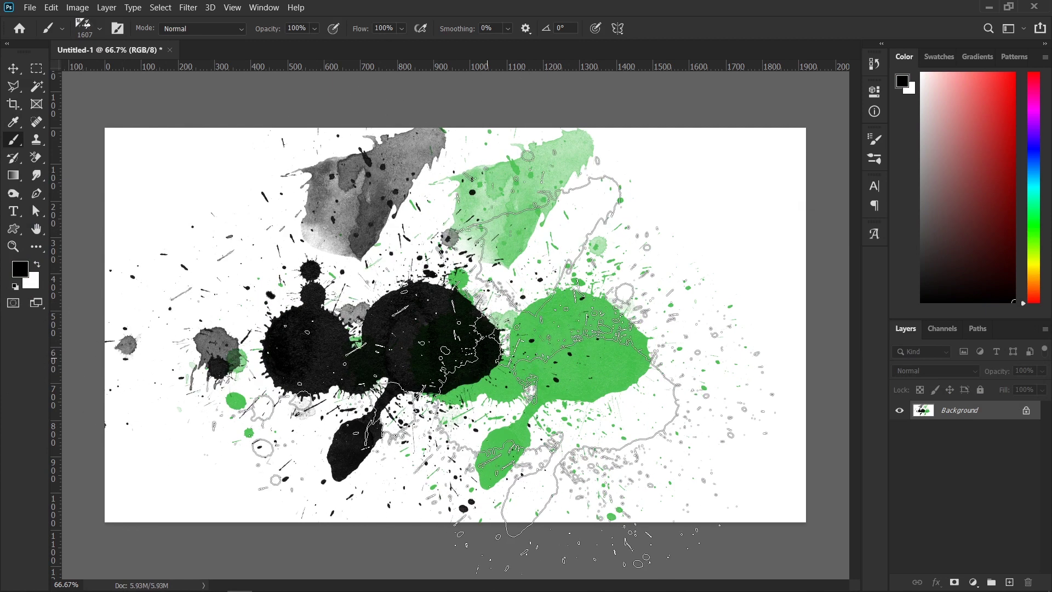